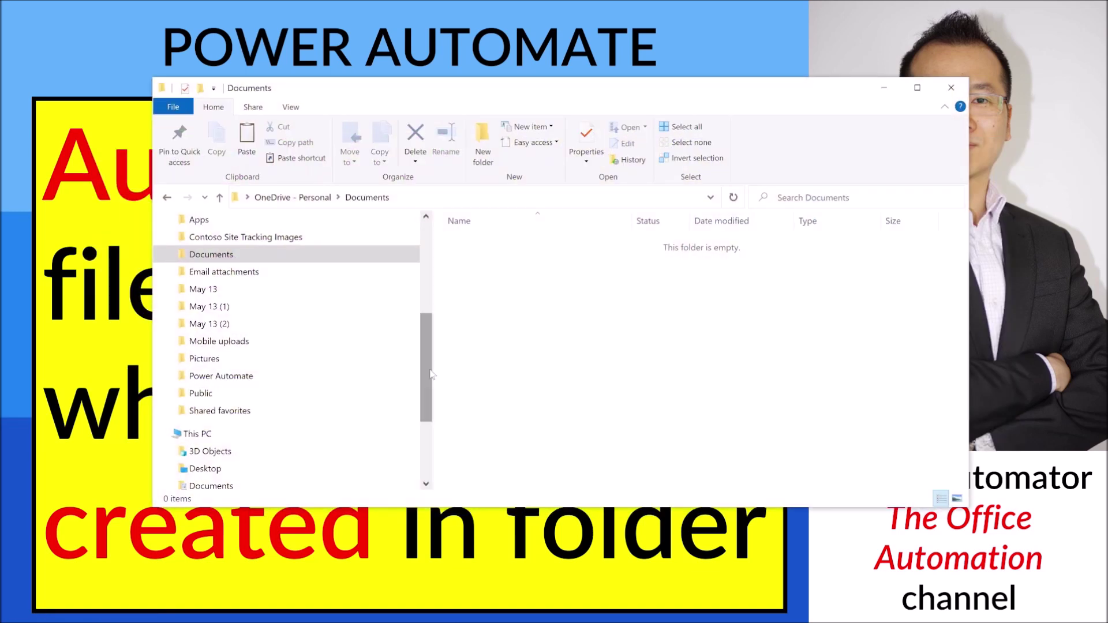
Paste Sample File 1.xlsx into the empty OneDrive Documents folder in File Explorer
left_click_drag(430, 375, 430, 349)
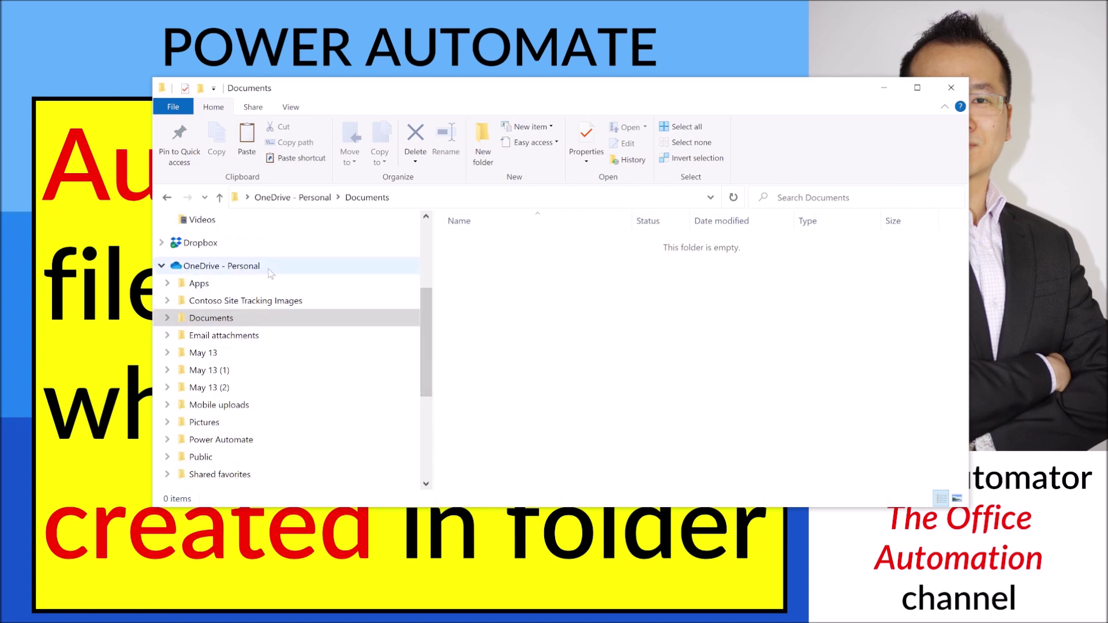
mouse_move(432, 334)
left_mouse_down()
mouse_move(434, 389)
mouse_move(430, 345)
left_mouse_up()
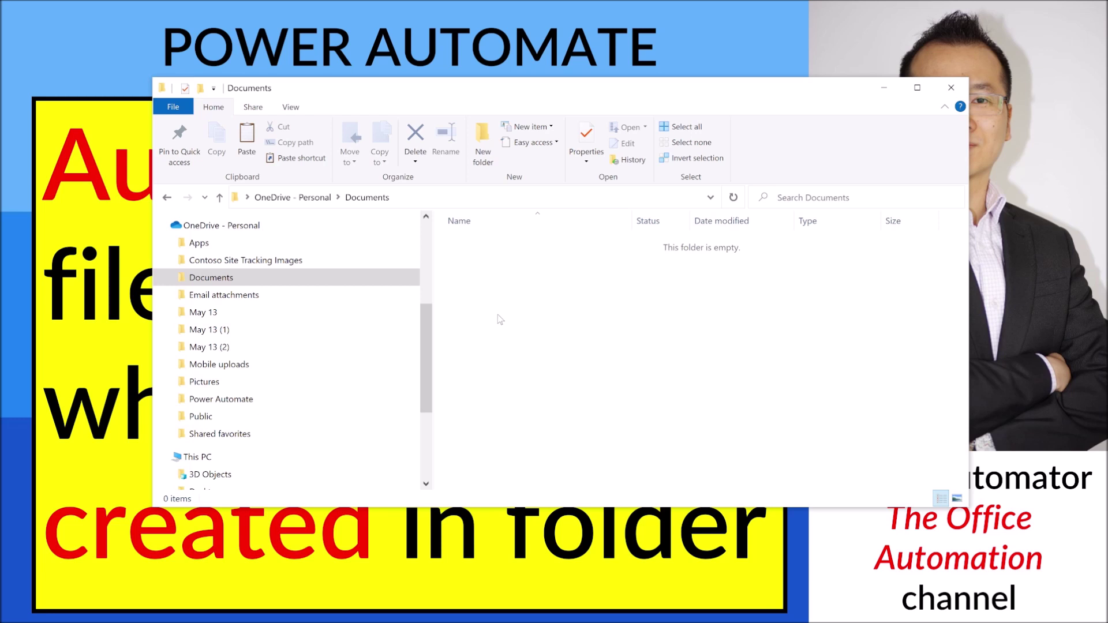
right_click(479, 281)
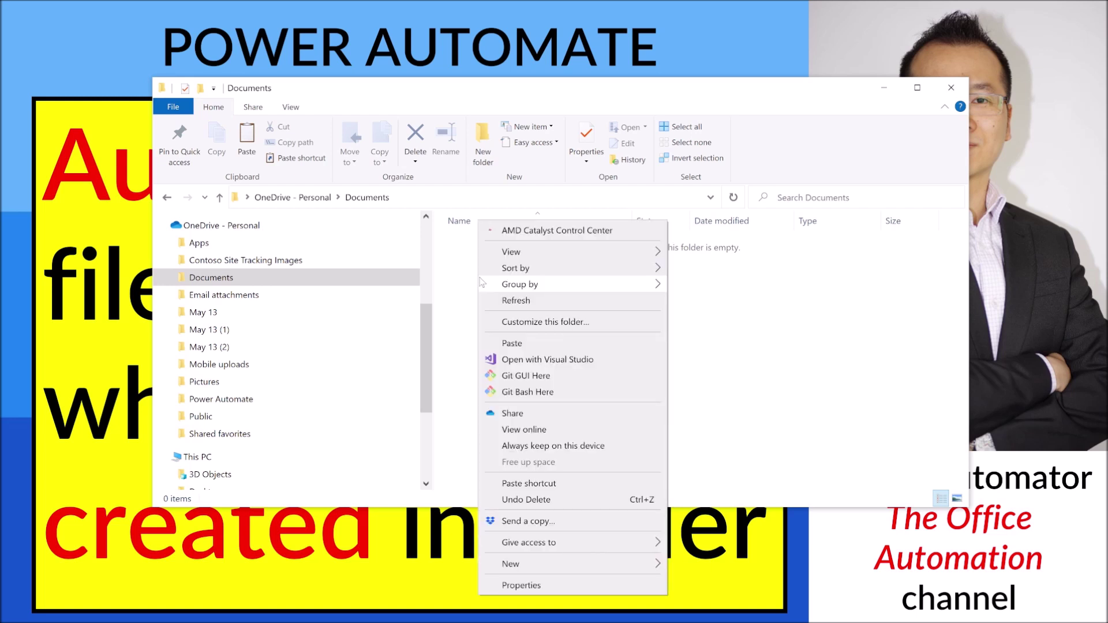
left_click(513, 344)
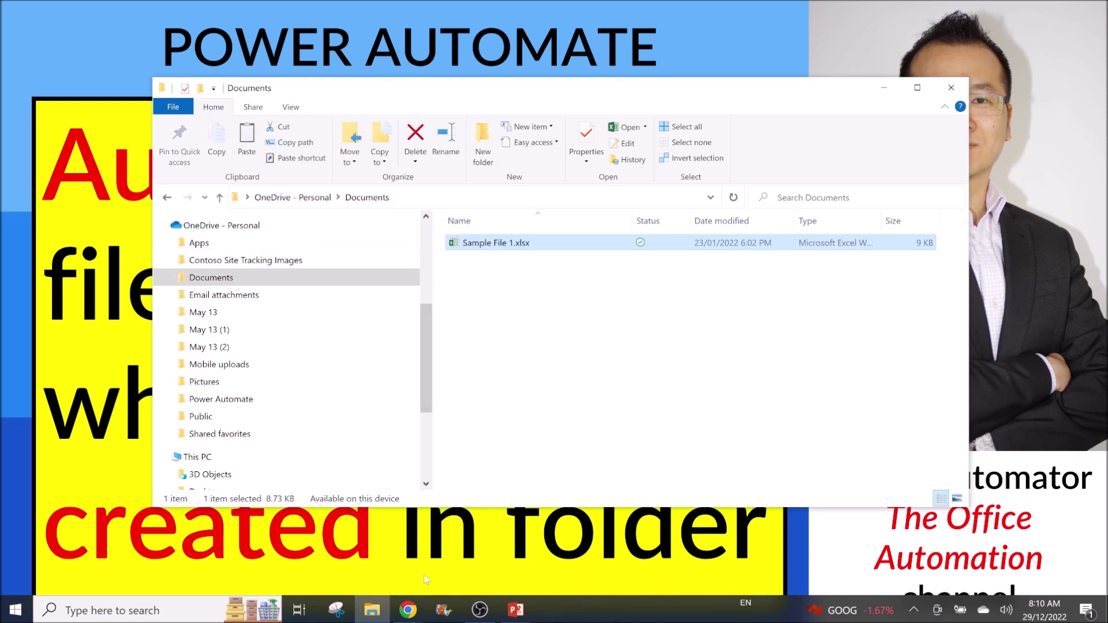
left_click(406, 614)
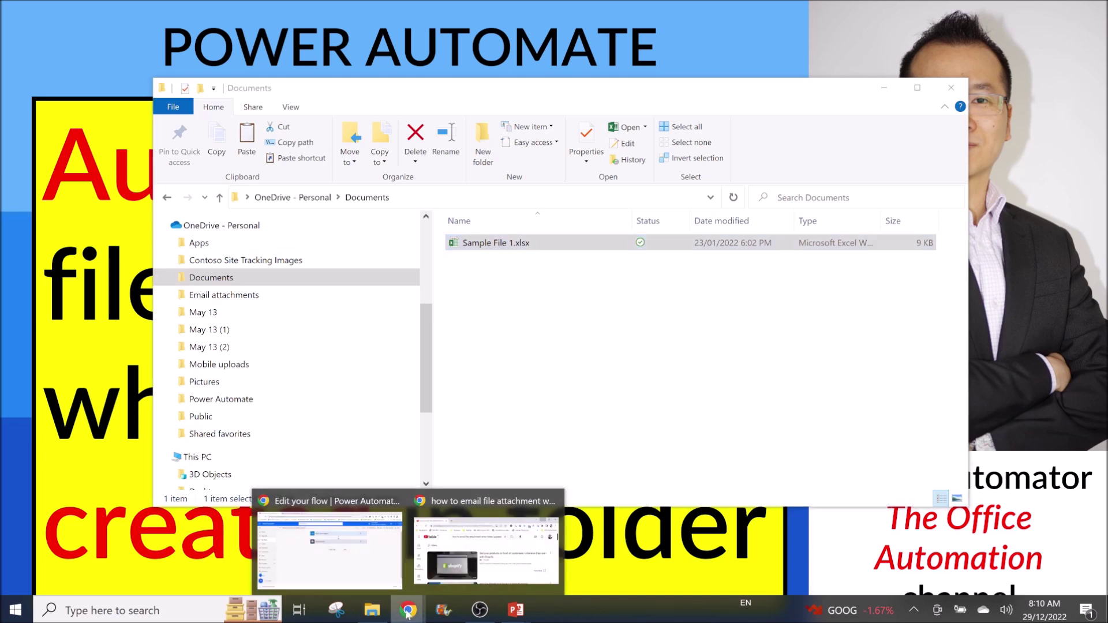
Switch to the browser window, view the File updated email in Gmail, and return to the inbox
left_click(437, 531)
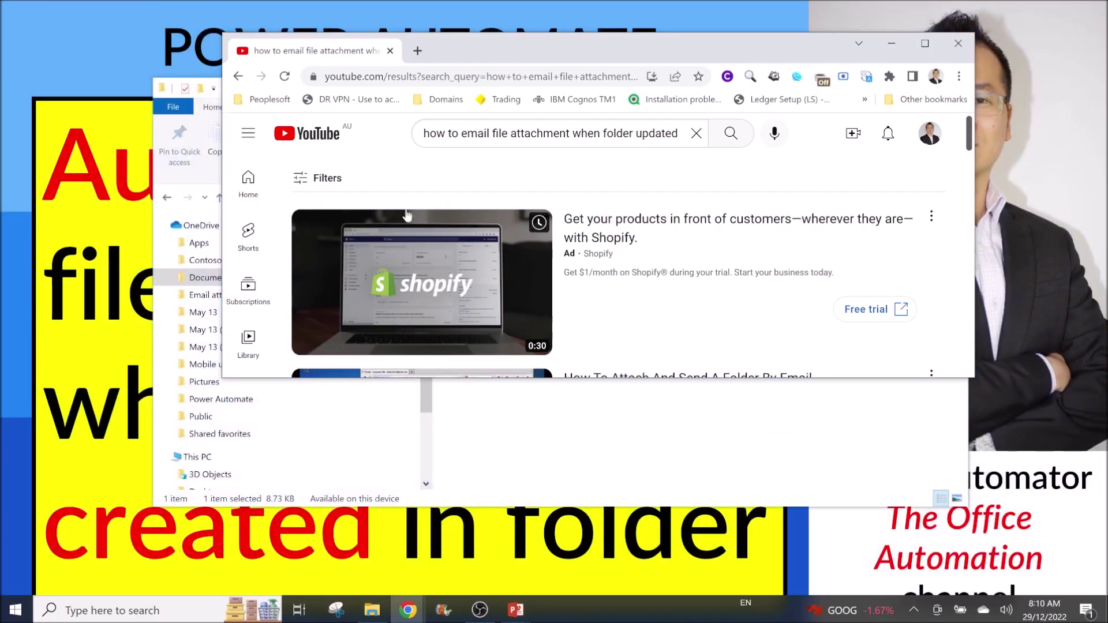
left_click(408, 610)
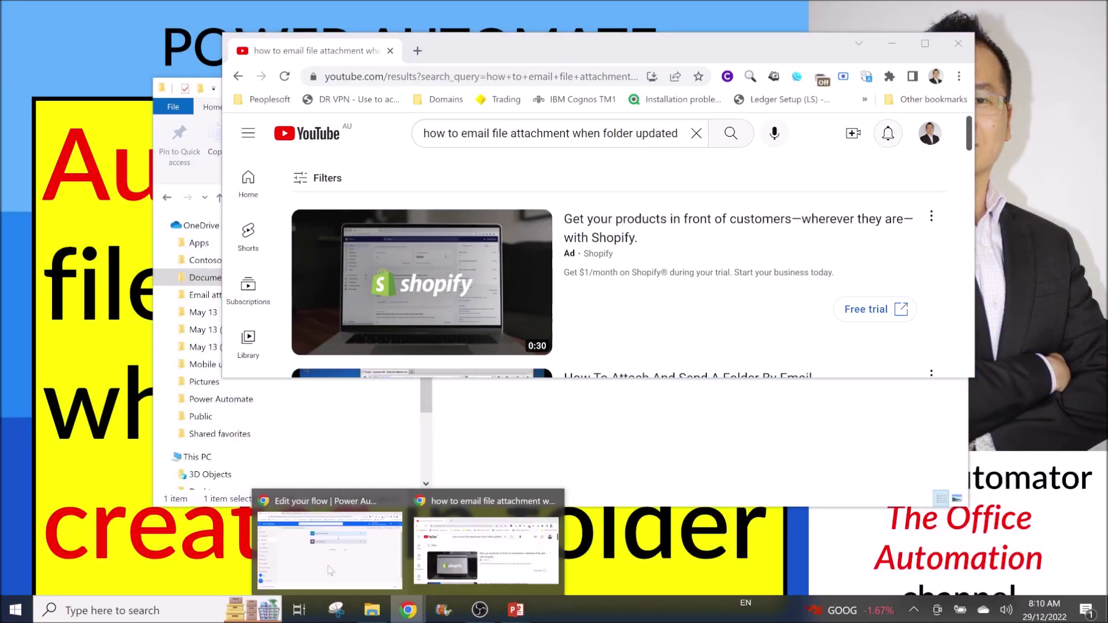
left_click(330, 571)
left_click(270, 16)
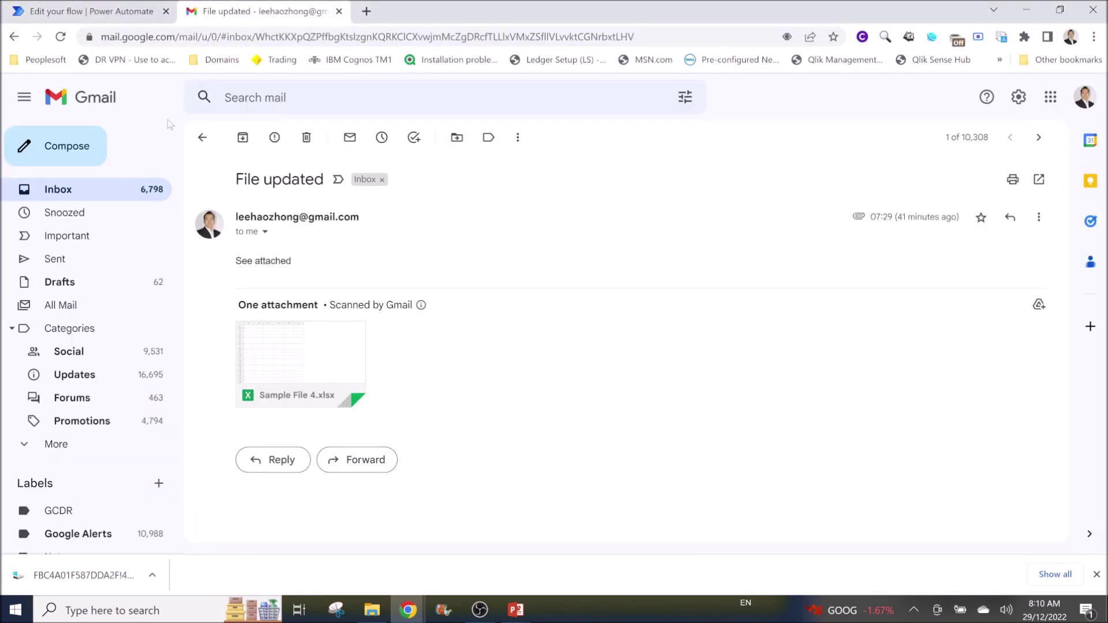
left_click(57, 190)
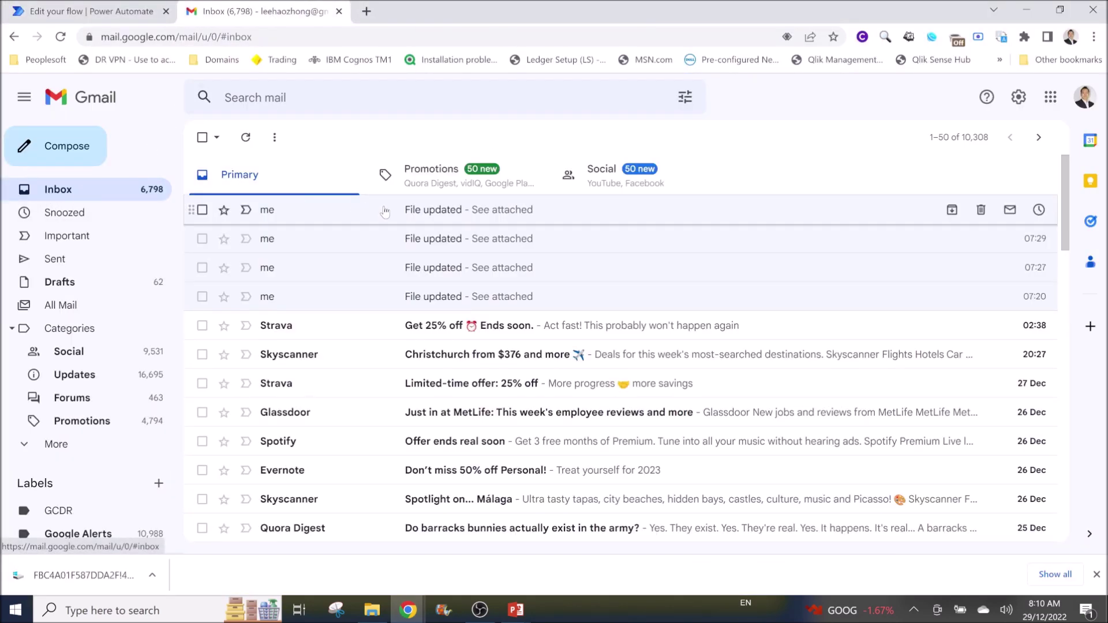
Open the latest File updated email, then expand the flow's When a file is created trigger showing /Documents
left_click(563, 217)
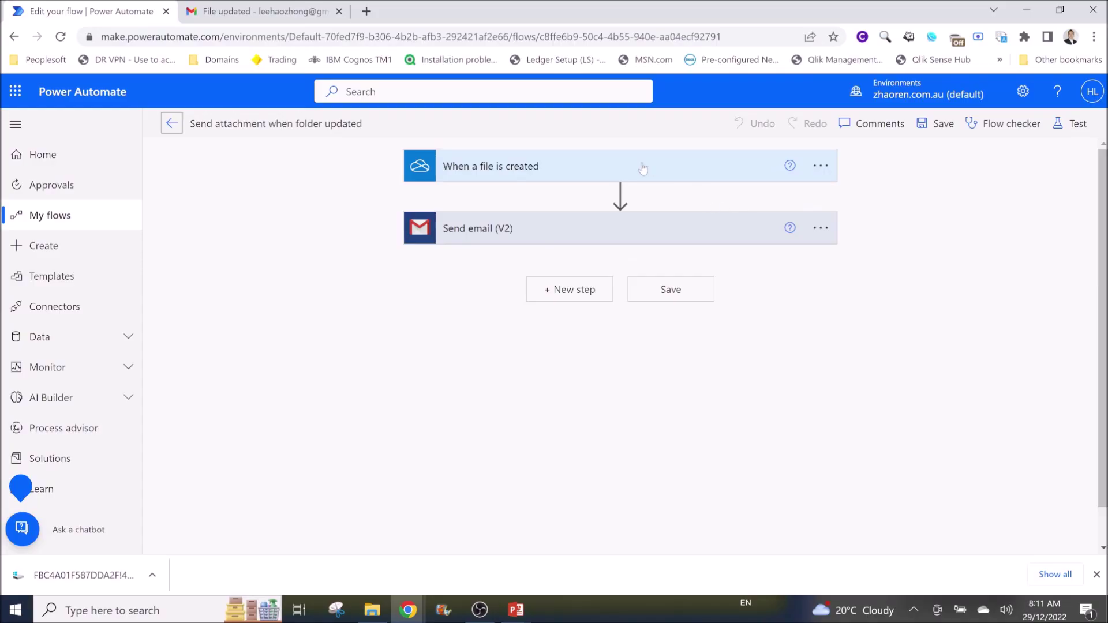
left_click(539, 172)
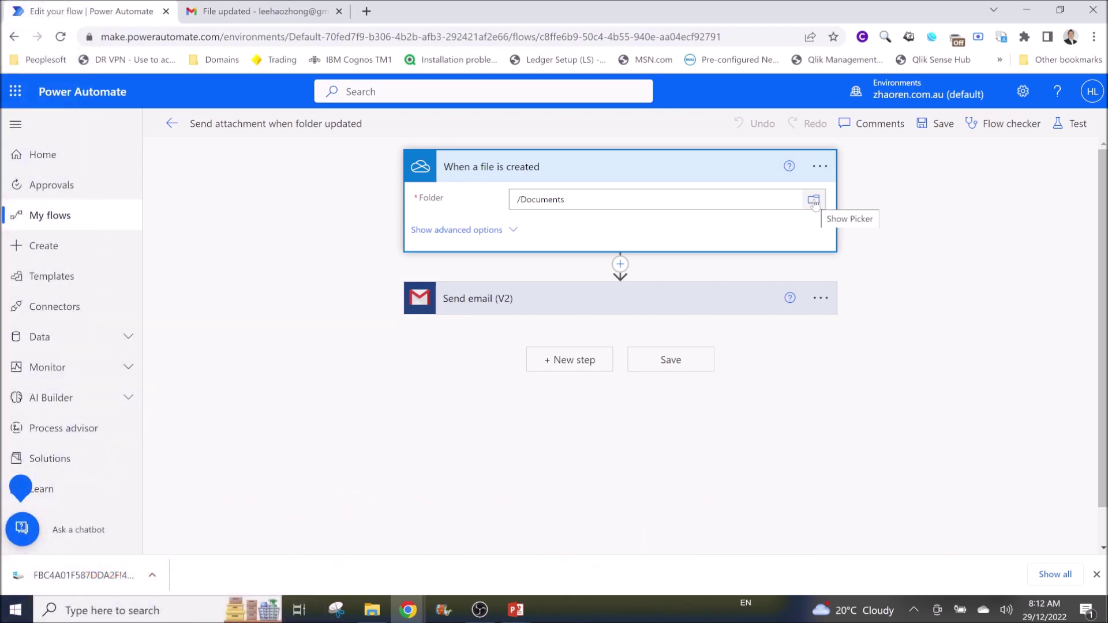
Pick Root > Documents as the trigger folder and show its advanced options (Include subfolders No, Infer Content Type Yes)
left_click(814, 202)
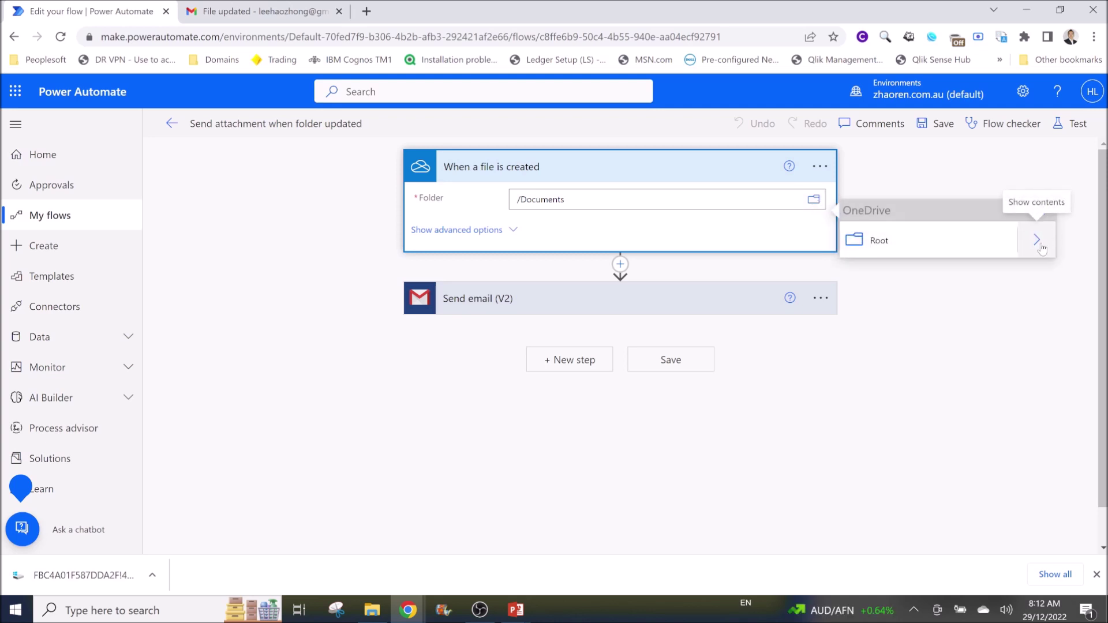
left_click(1040, 247)
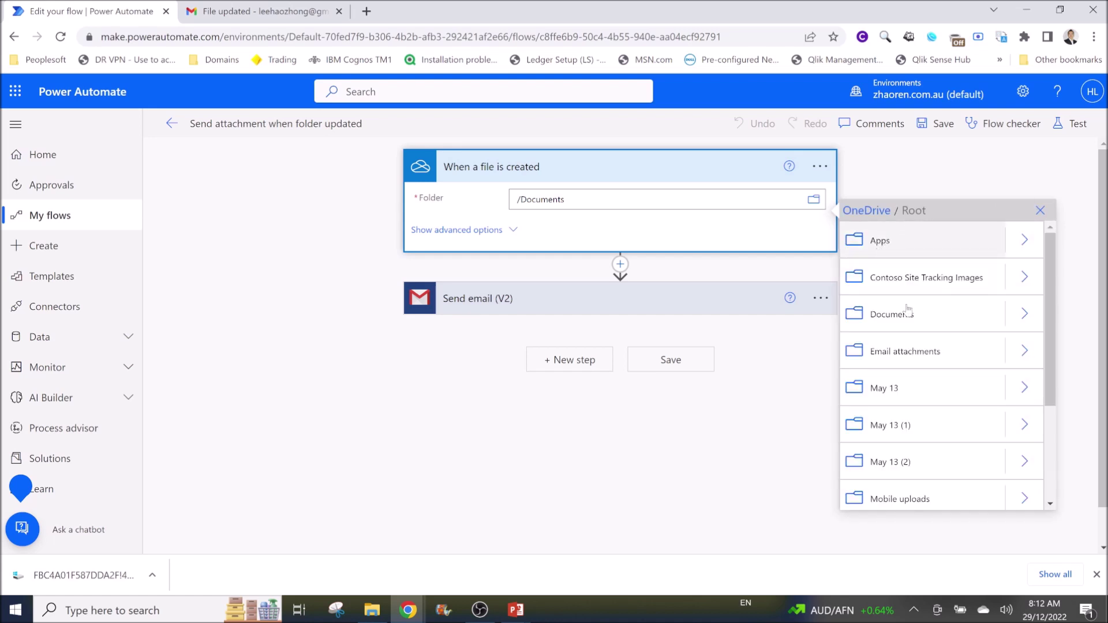
left_click(877, 321)
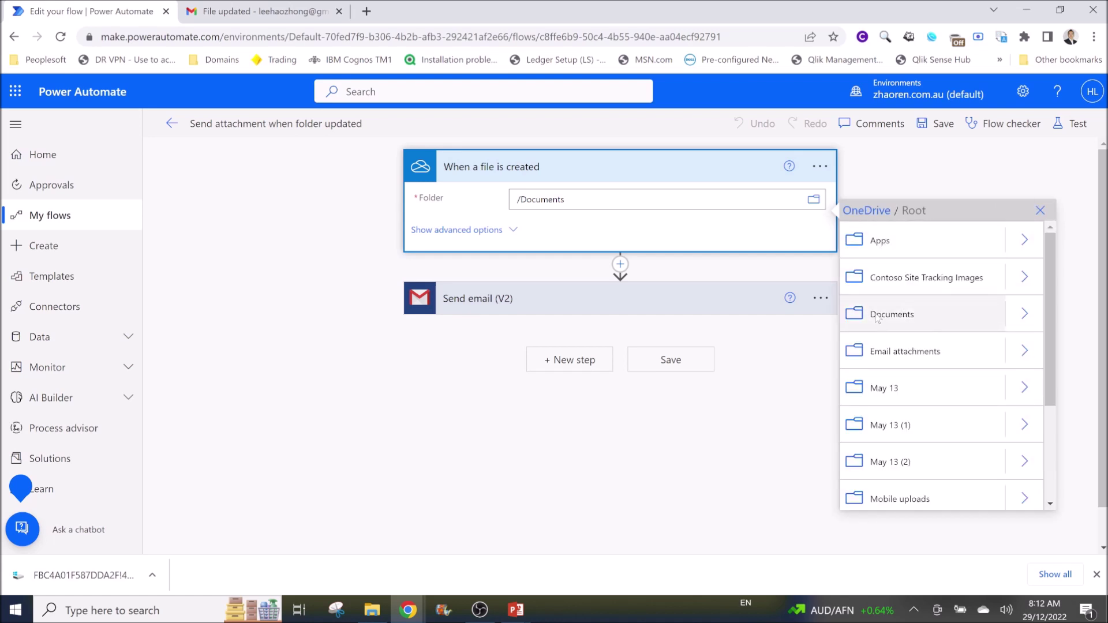
left_click(439, 230)
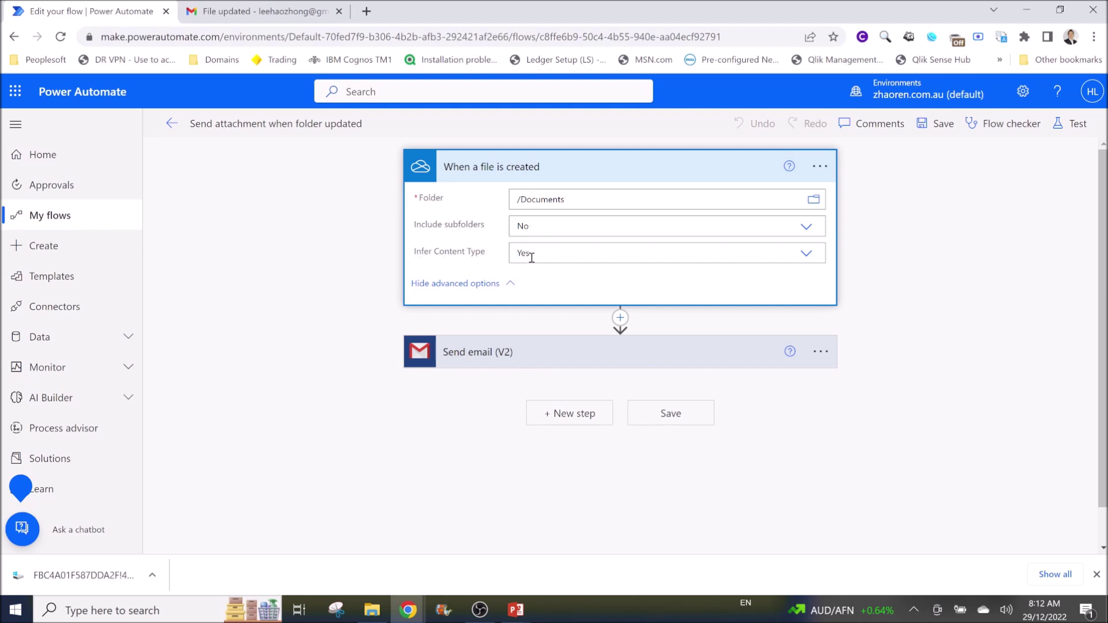
Expand the Send email (V2) step and replace 'updated' in the subject with 'create'
left_click(521, 357)
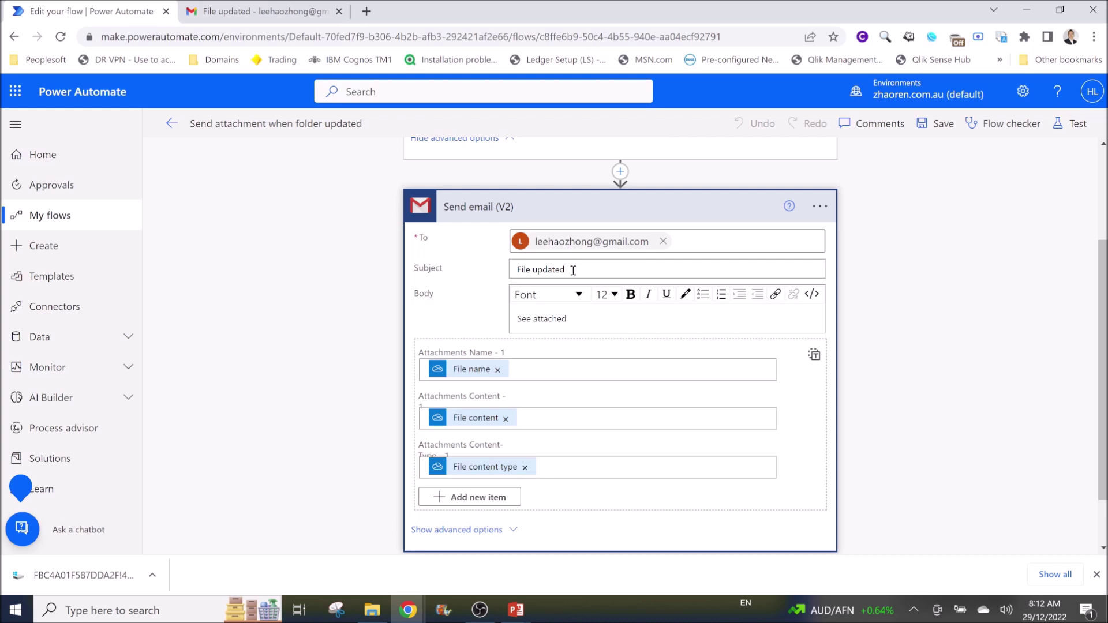
left_click_drag(532, 270, 567, 270)
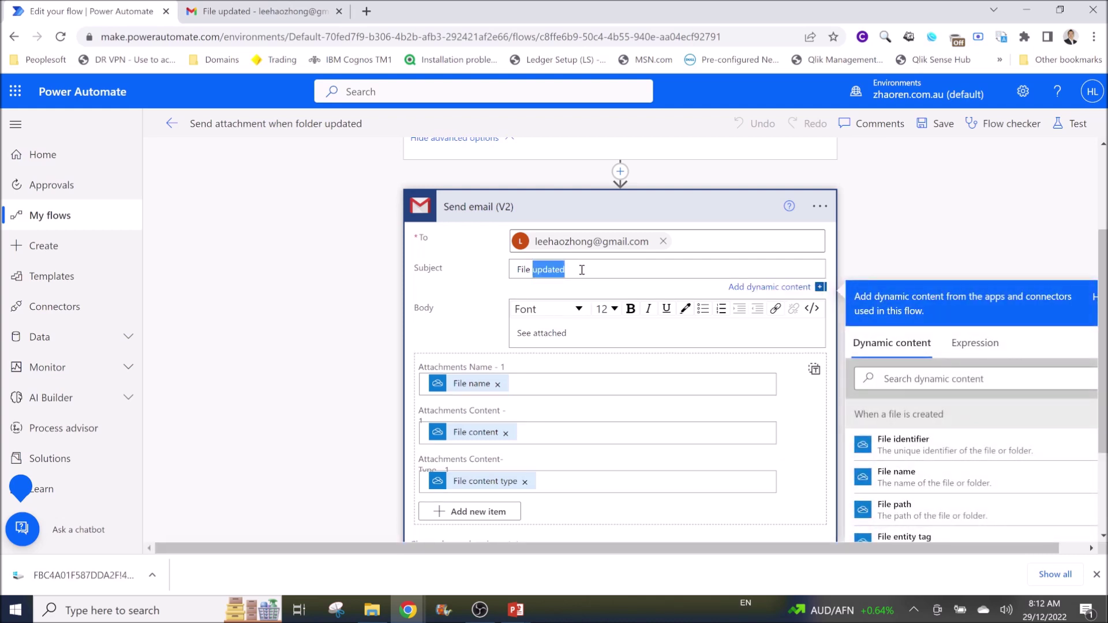
type("create")
left_click(560, 333)
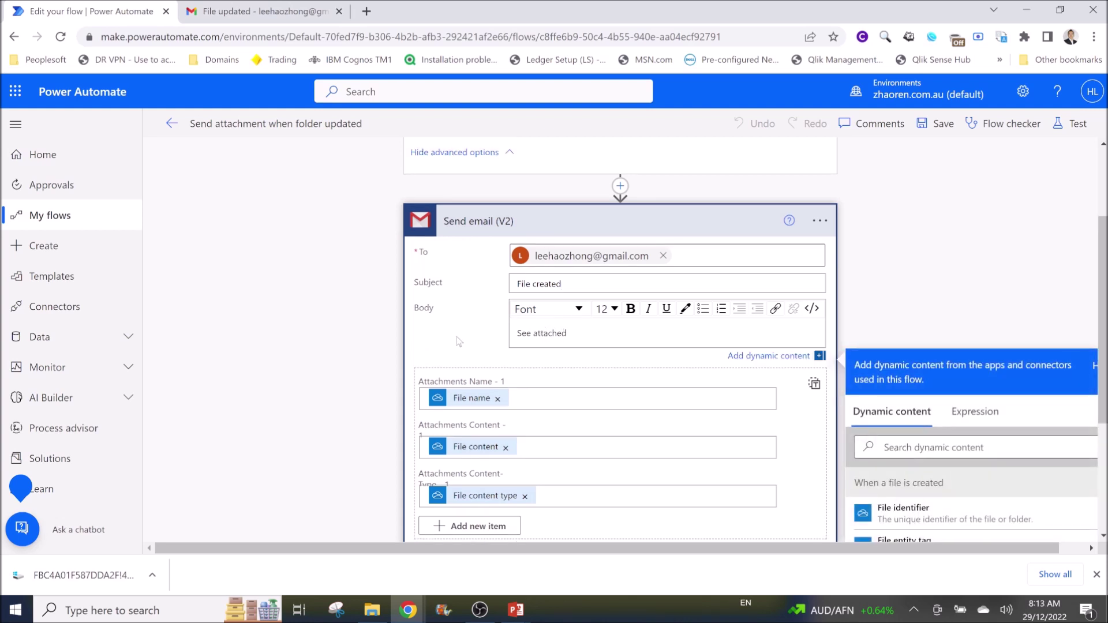
triple_click(573, 333)
left_click(587, 336)
scroll(589, 322, "down", 1)
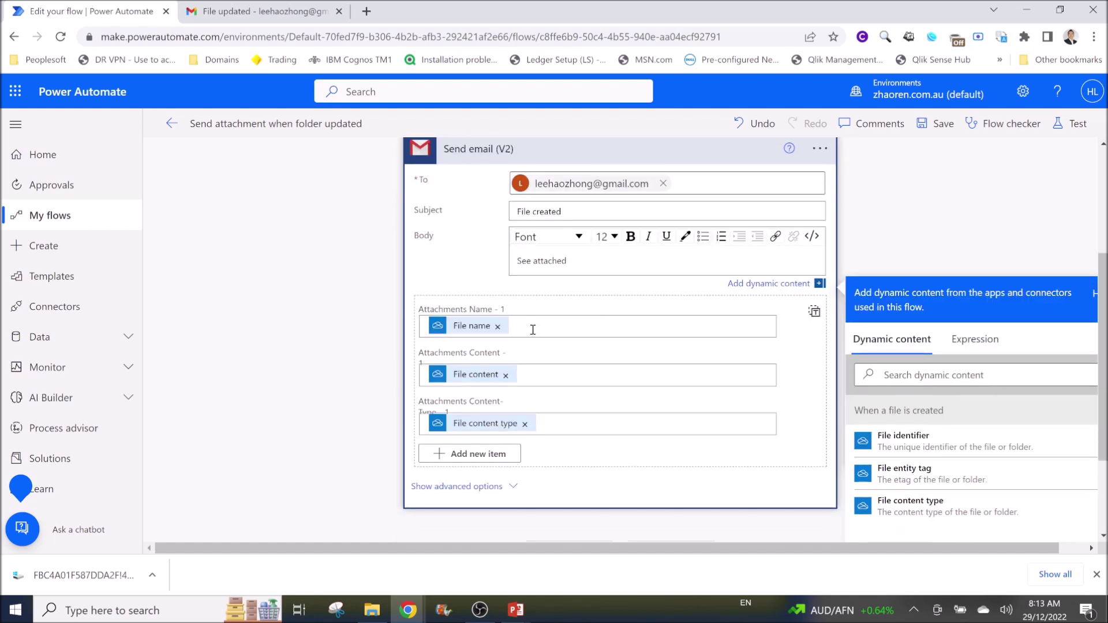
Set the attachment Name, Content and Content-Type to File name, File content and File content type
left_click(579, 328)
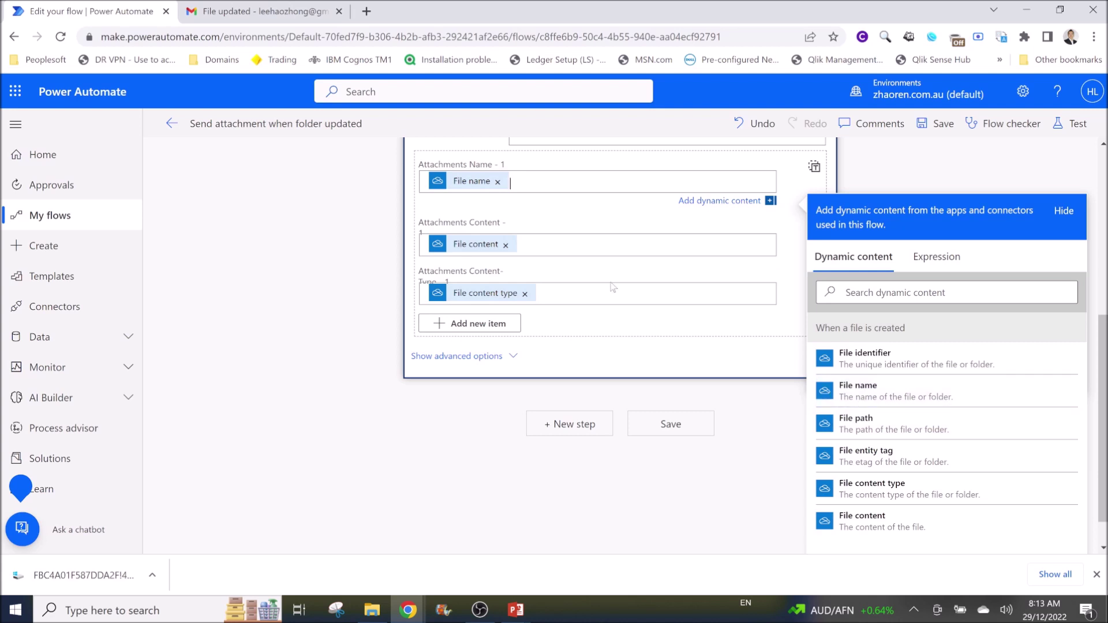
left_click(546, 249)
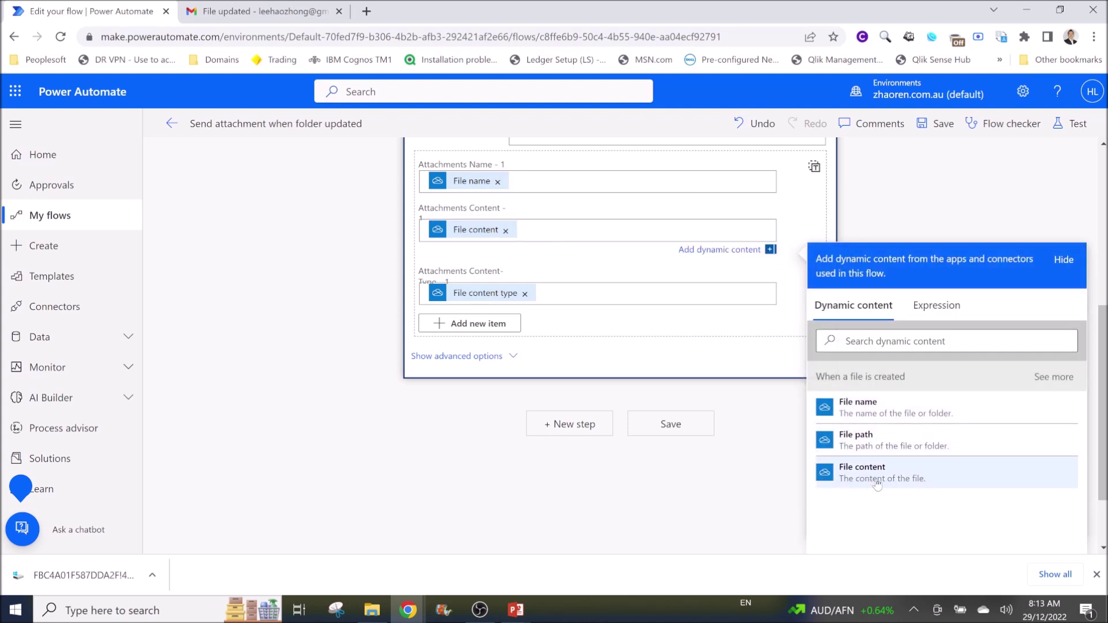
left_click(569, 298)
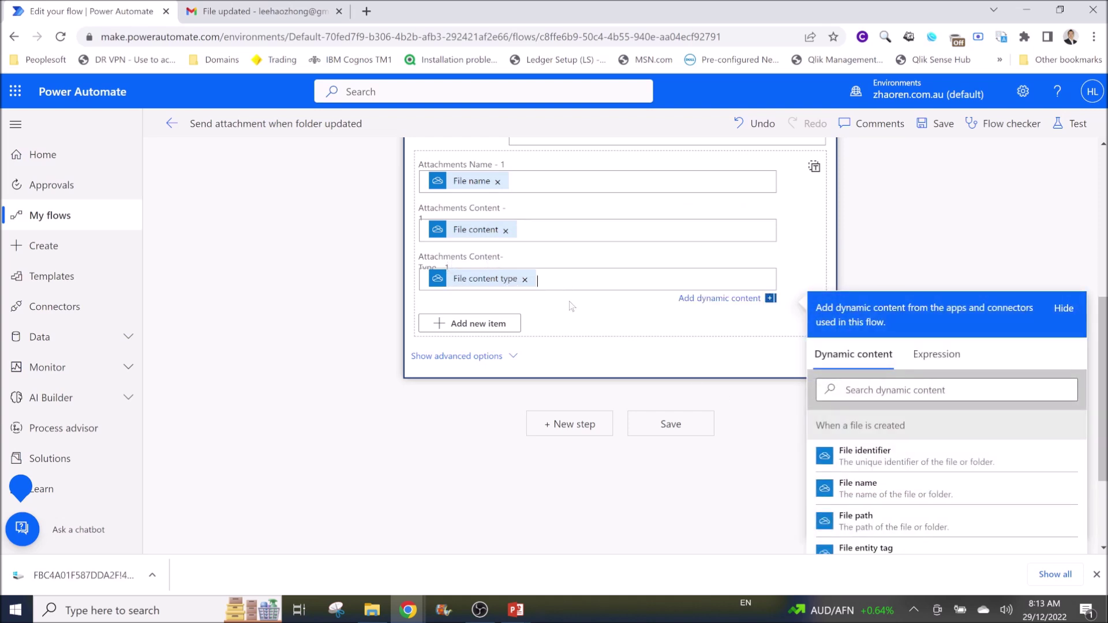
scroll(900, 491, "down", 2)
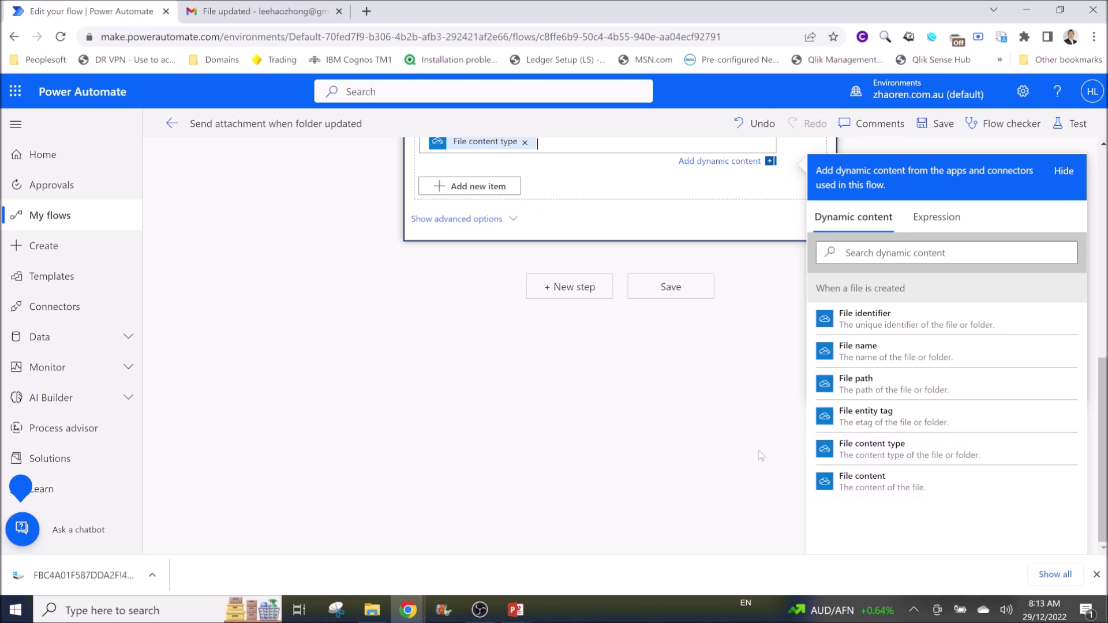
scroll(761, 459, "up", 3)
left_click(752, 498)
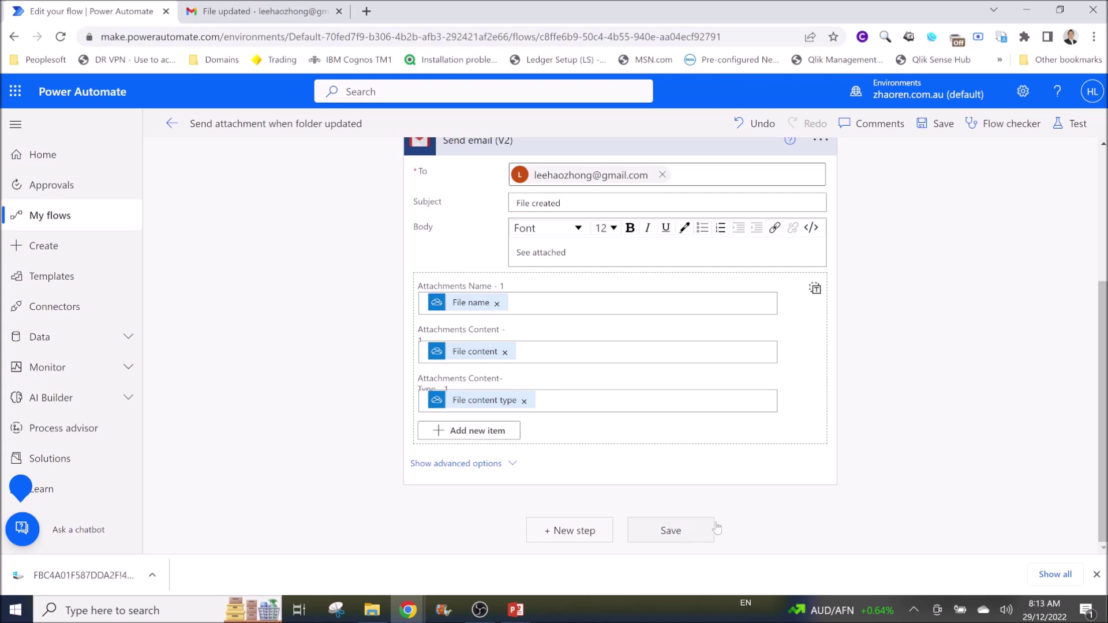
scroll(715, 525, "up", 3)
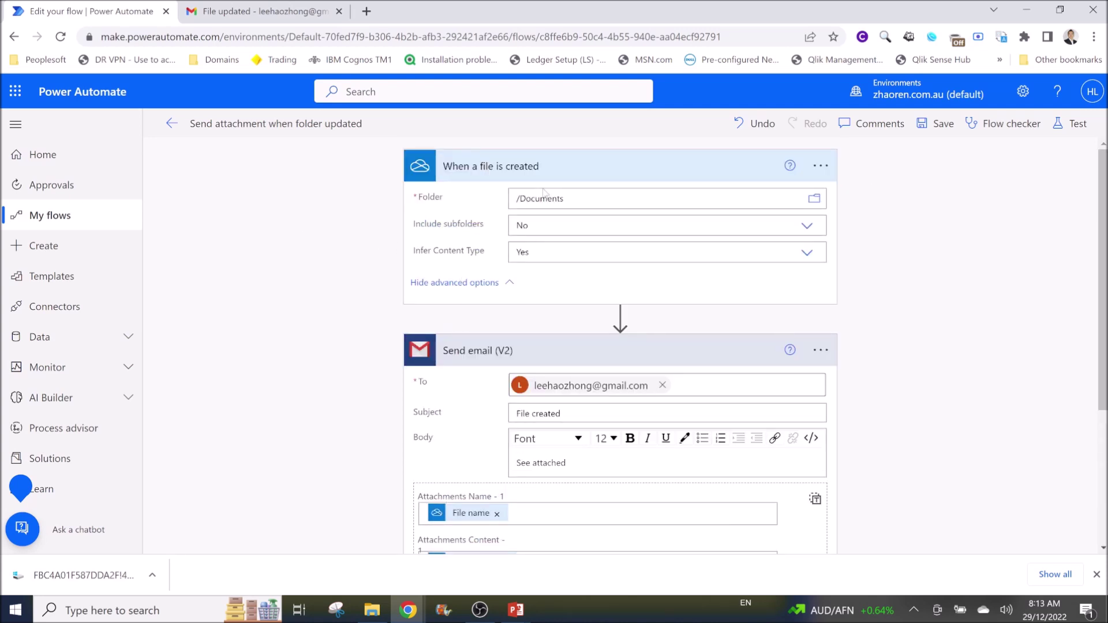
Start a manual test of the flow
left_click(1071, 124)
left_click(883, 159)
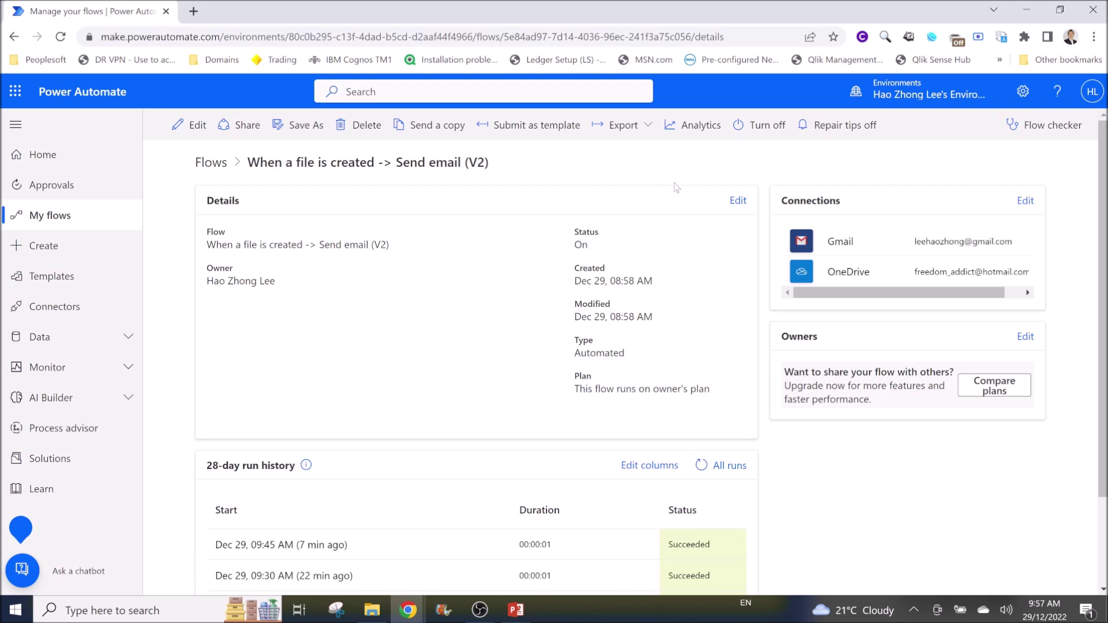
Check the current environment, then bring up the OneDrive Documents folder in File Explorer
left_click(914, 100)
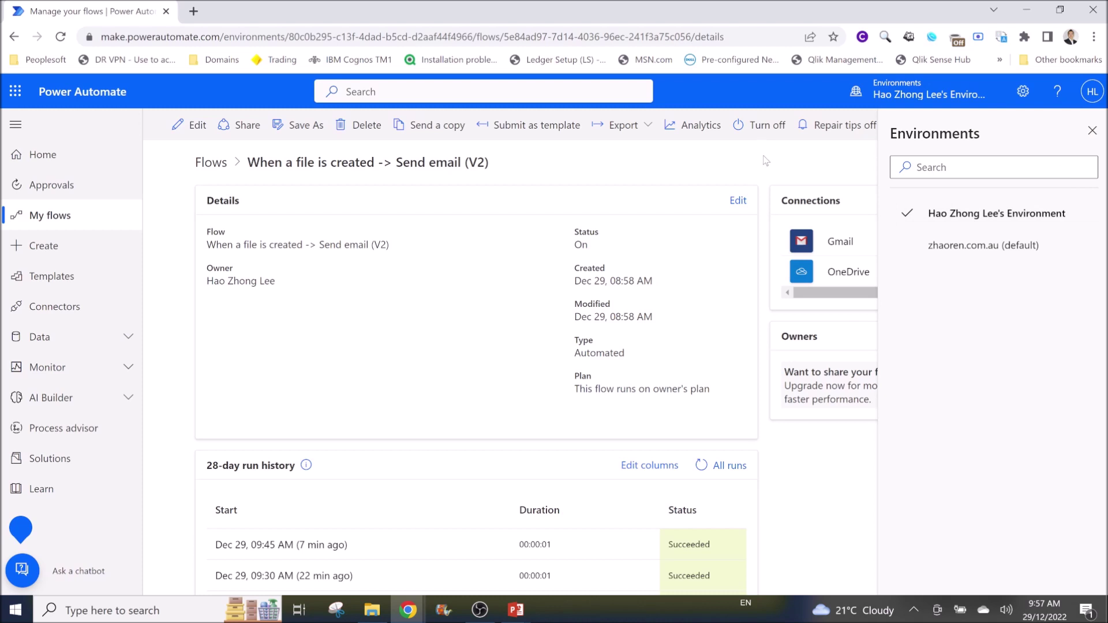
left_click(886, 97)
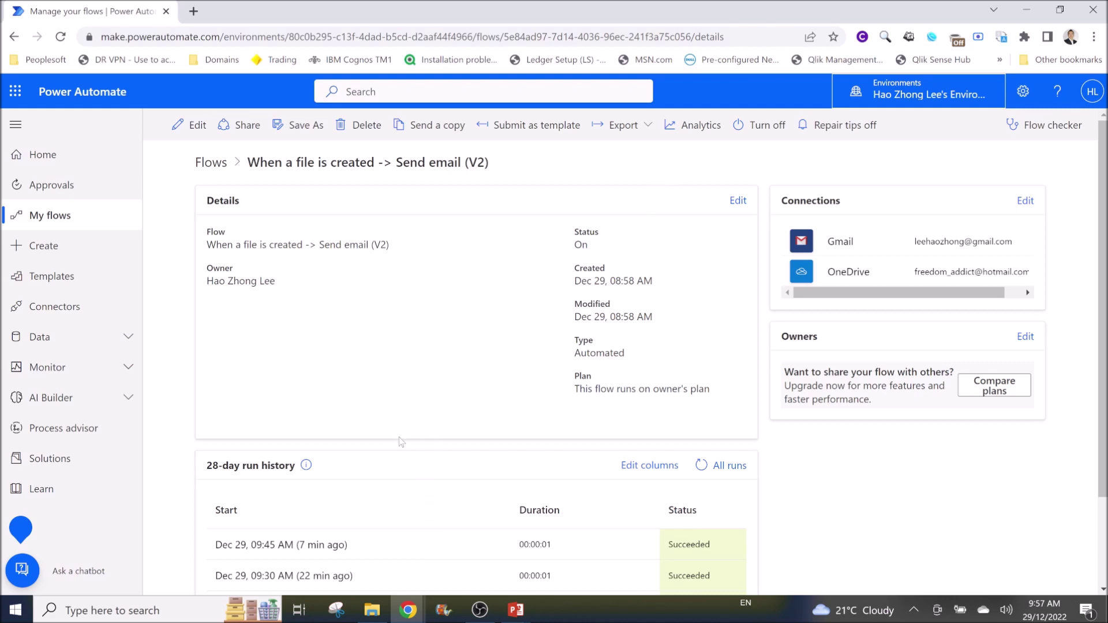
left_click(369, 612)
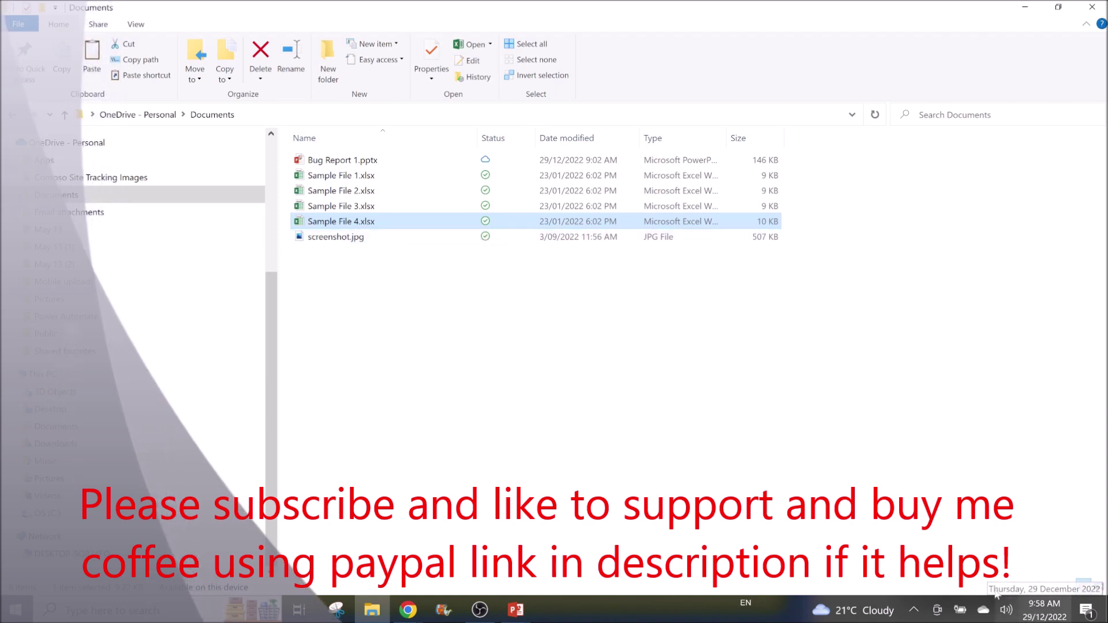
Return to the flow details page and refresh its run history
left_click(1025, 7)
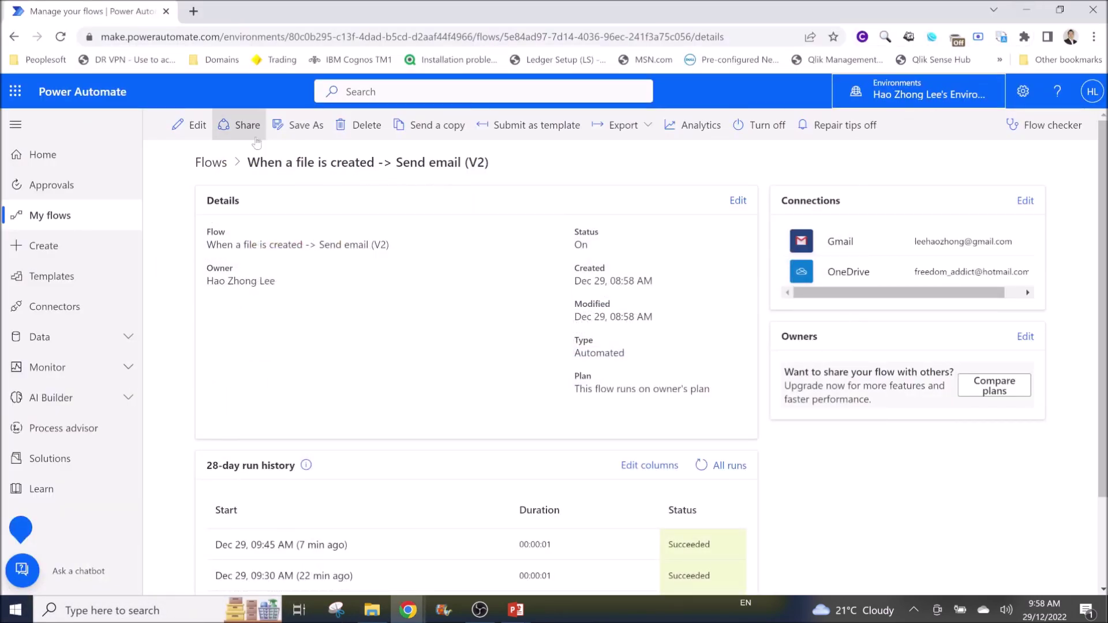
left_click(701, 466)
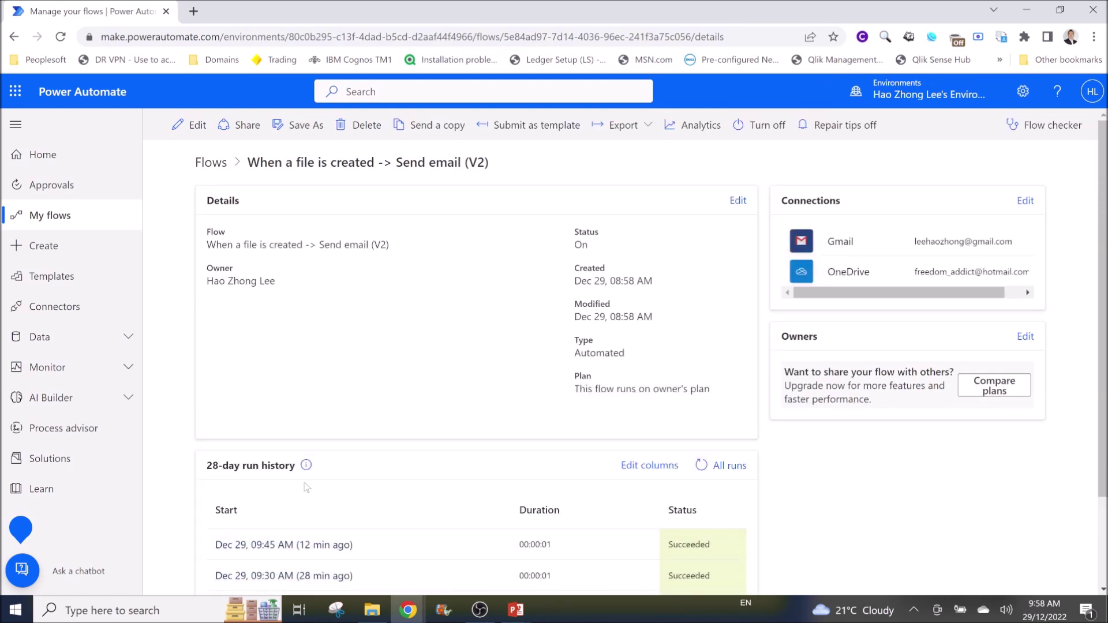
mouse_move(309, 463)
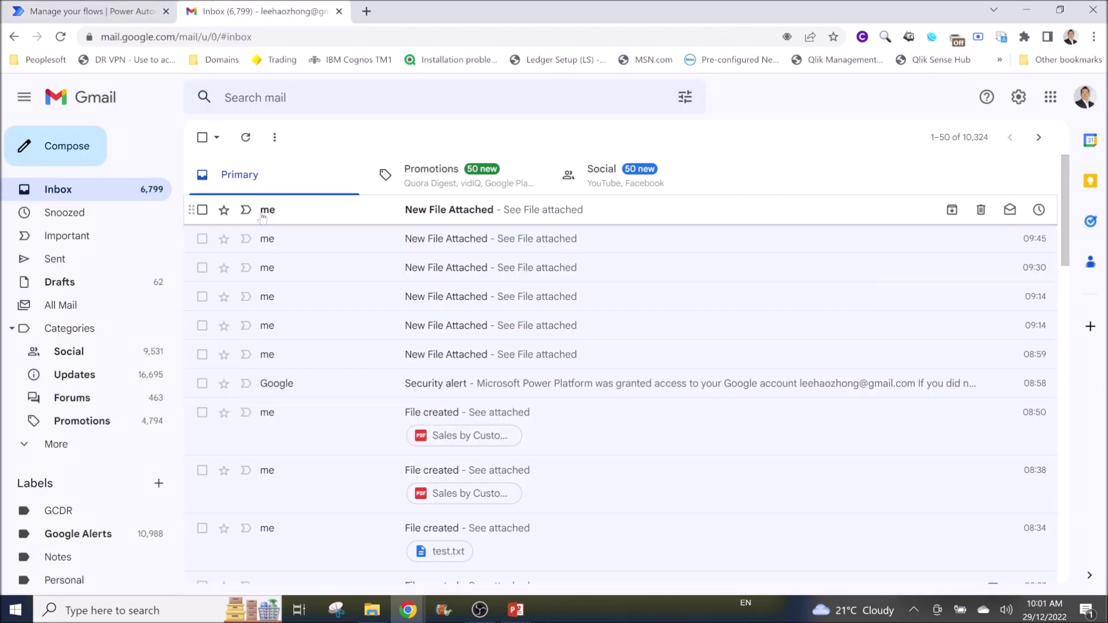
Check the newest New File Attached email carries Sample File 4.xlsx, then return to the flow details
left_click(544, 217)
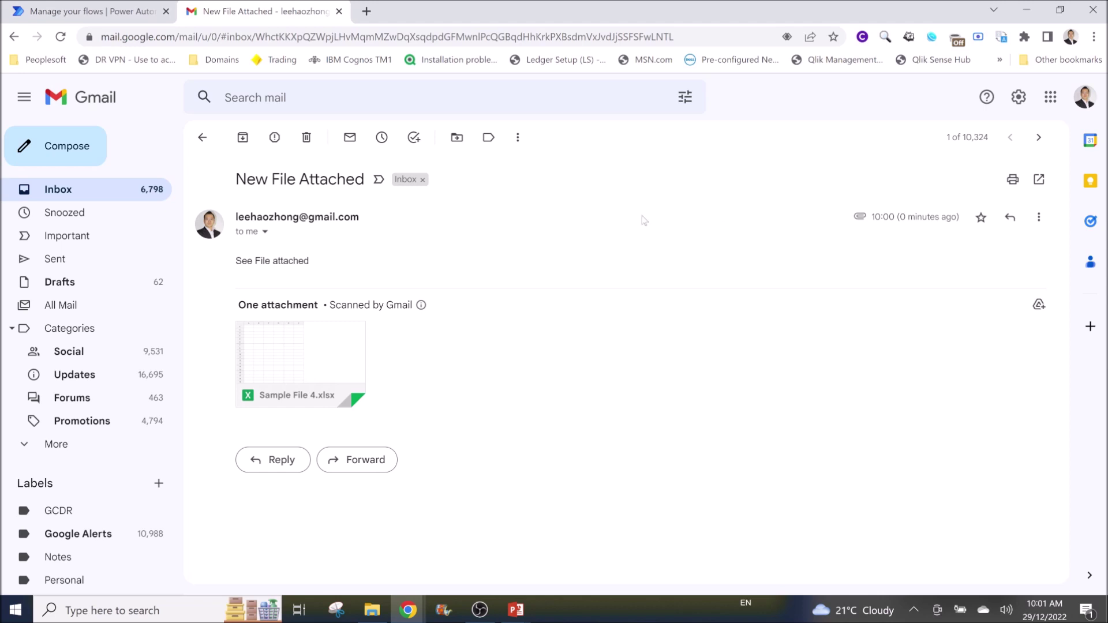
left_click(103, 14)
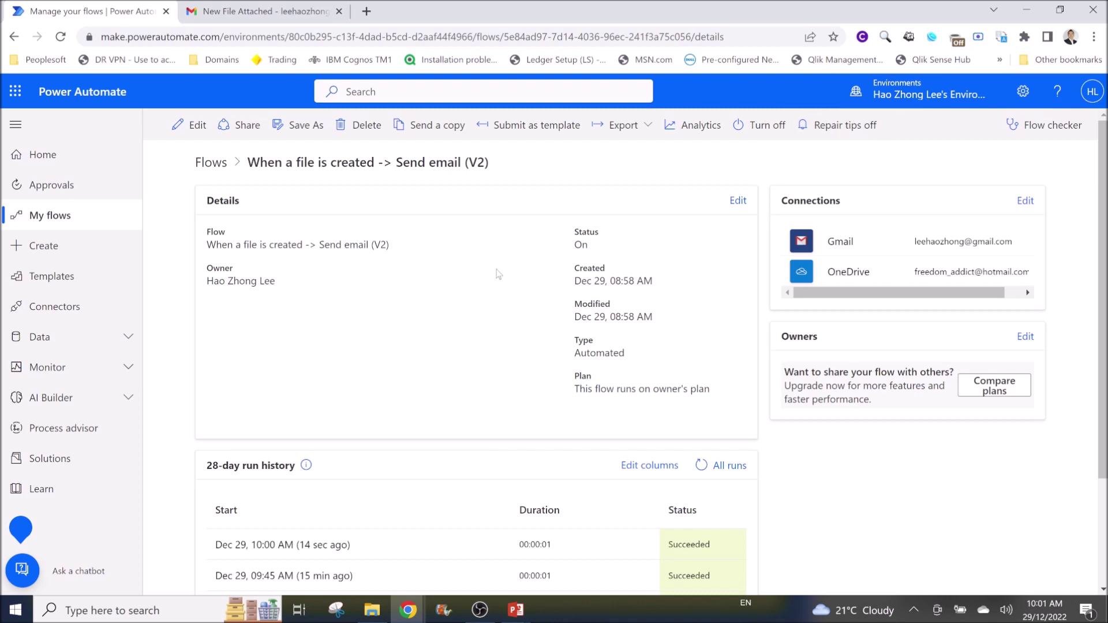
Check the environments list, then open the When a file is created -> Send email (V2) flow for editing
left_click(922, 102)
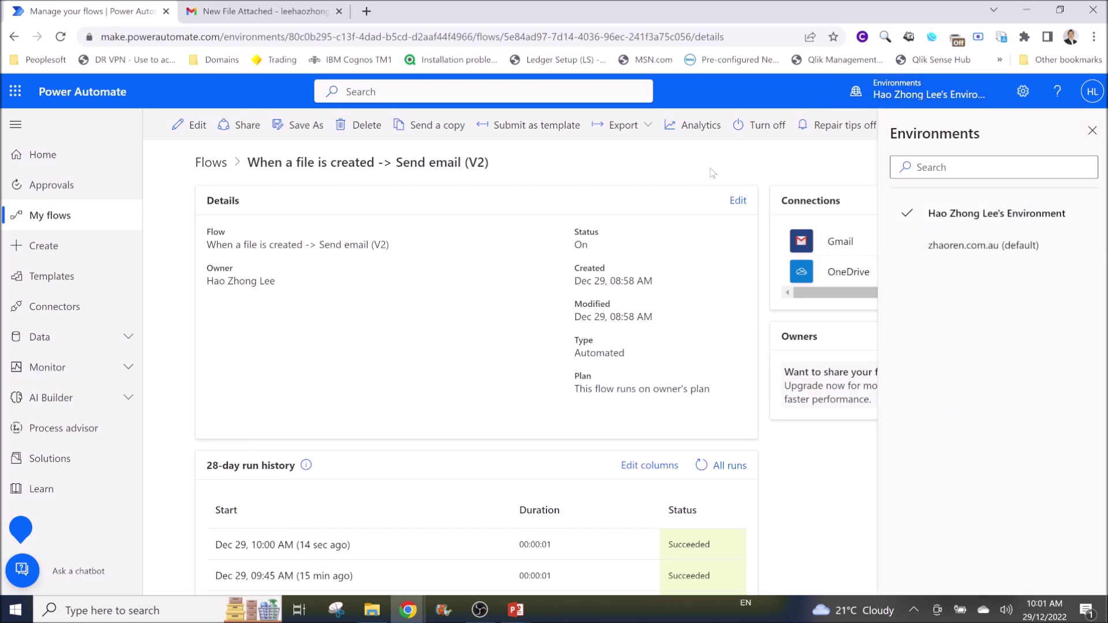
left_click(899, 101)
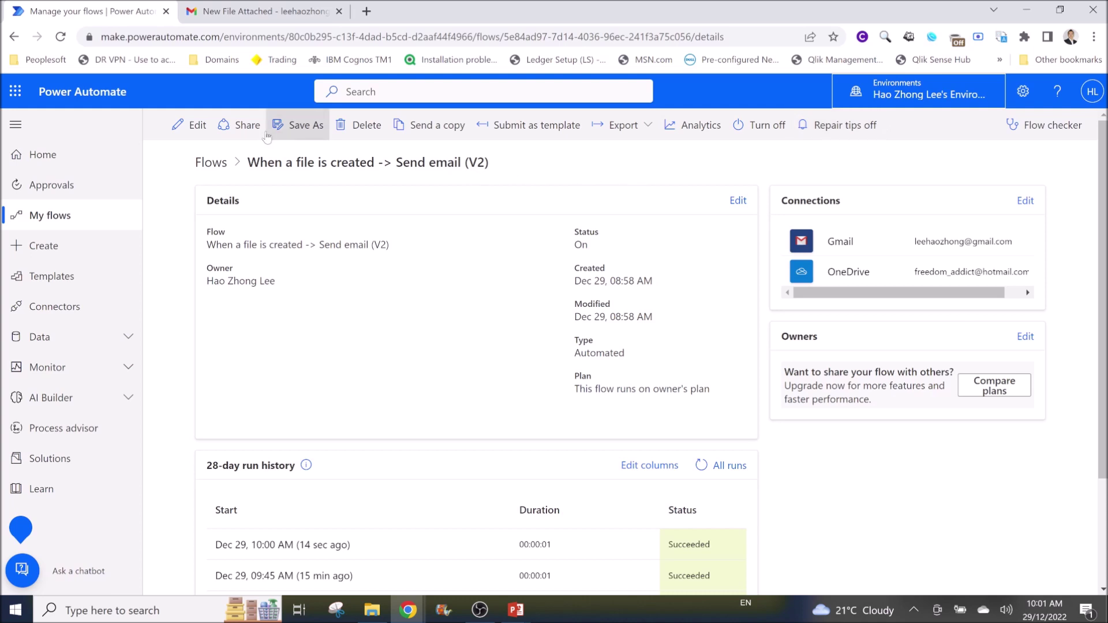
left_click(197, 128)
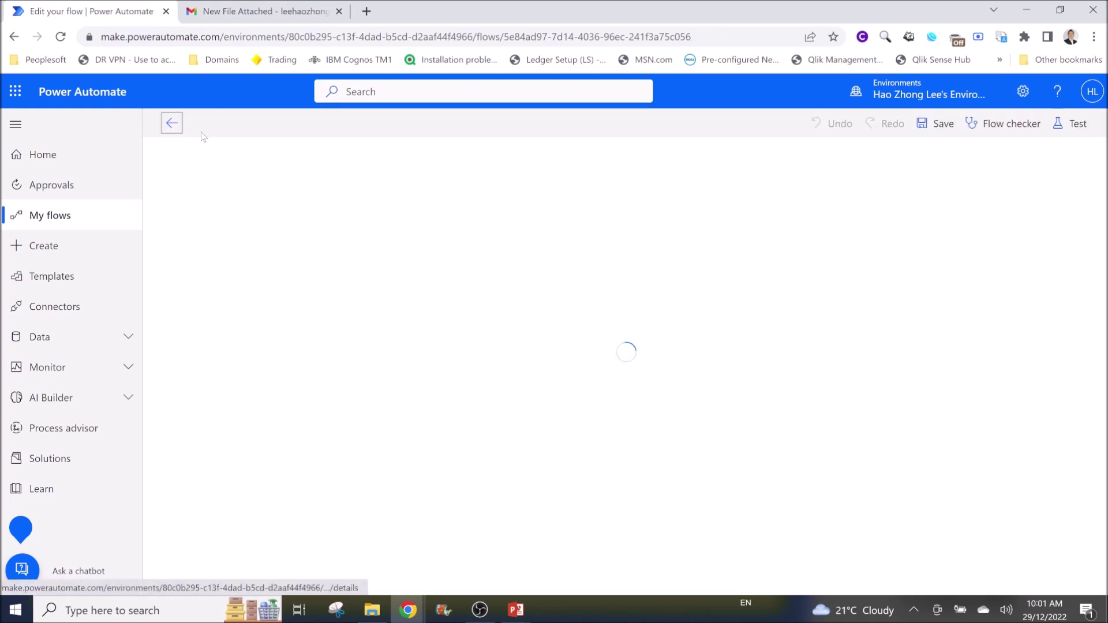